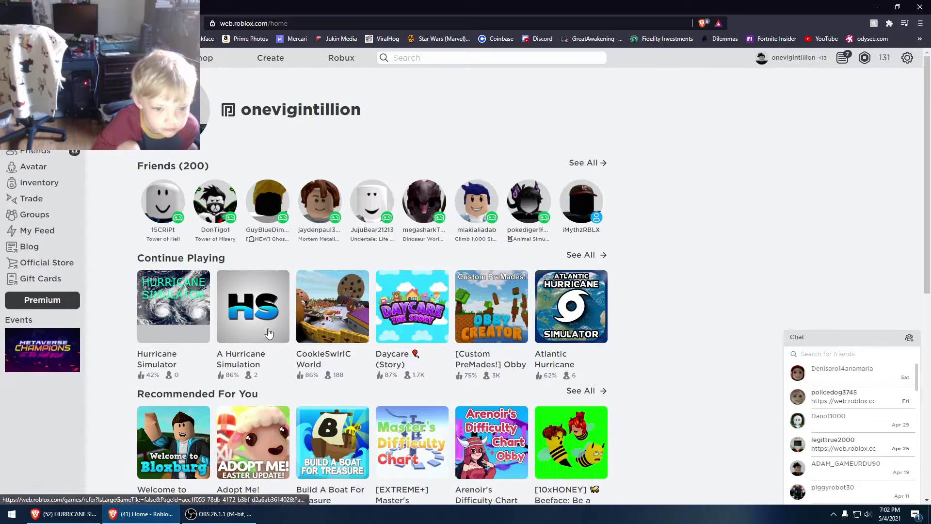
Launch [Custom PreMades!] Obby Creator from the Continue Playing row
left_click(468, 333)
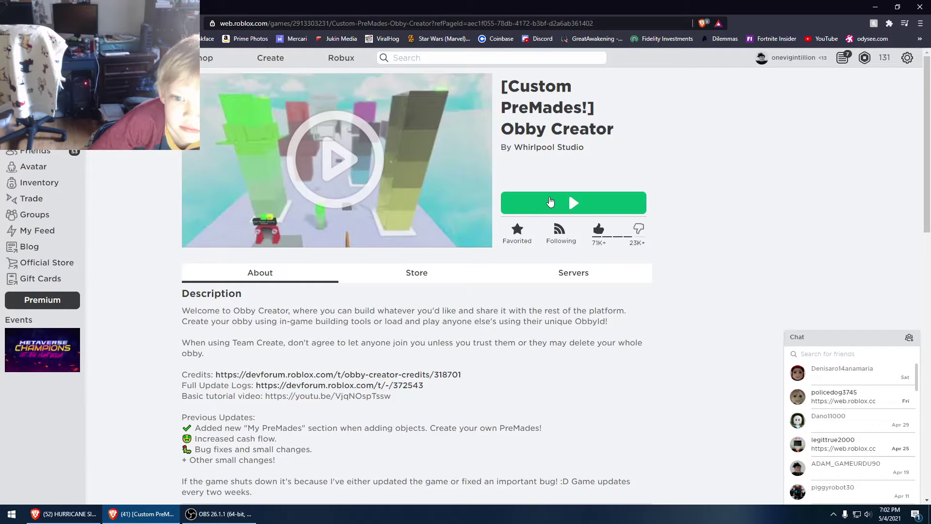
Join the game, pass the title screen and dismiss the Daily Login Reward popup
left_click(551, 202)
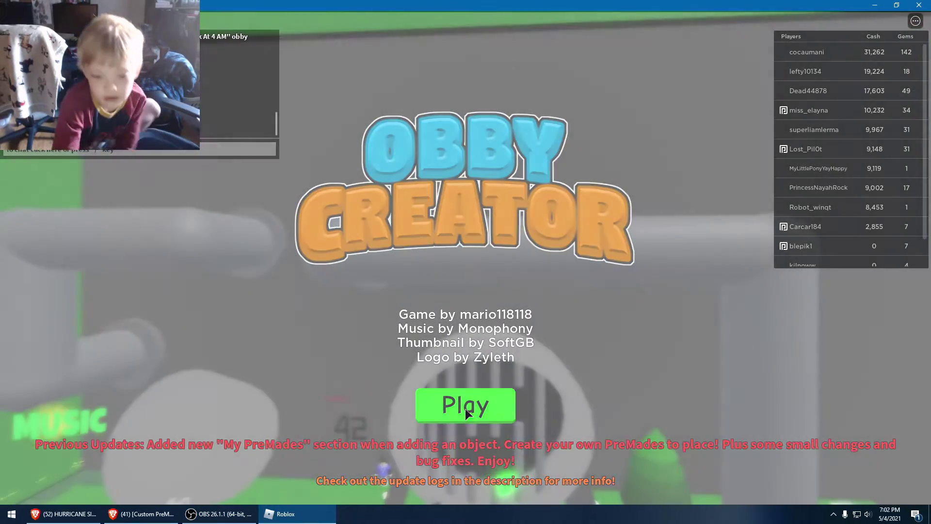
left_click(467, 406)
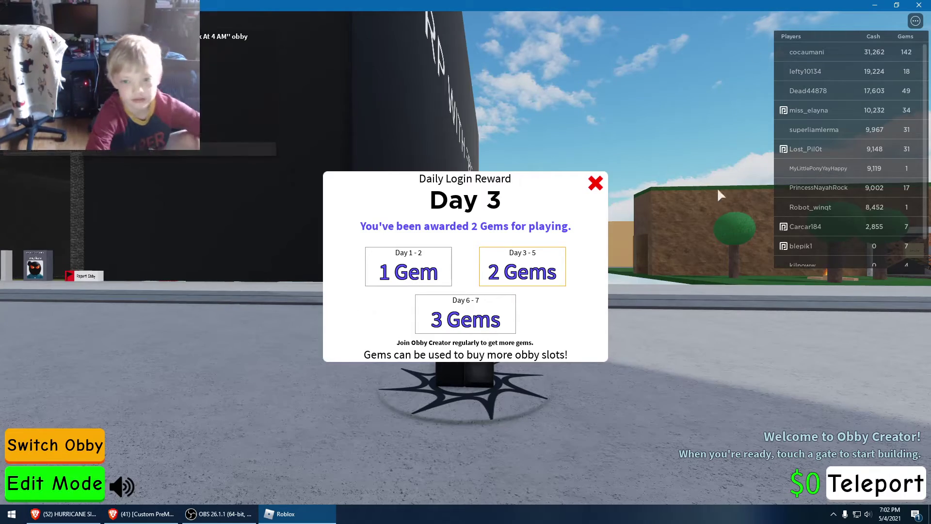
left_click(595, 182)
Walk the avatar with shift-lock onto the spawn pad so the saved obbies list appears
key("w")
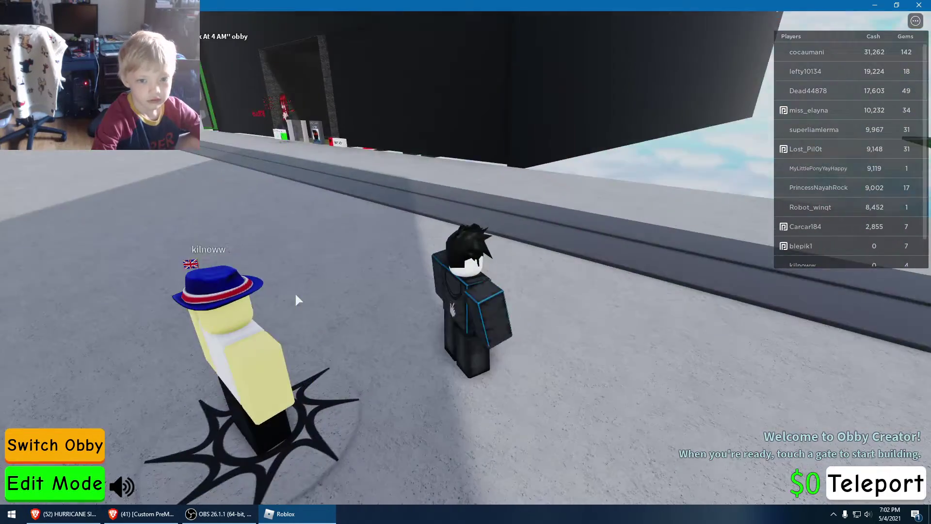
key("shift")
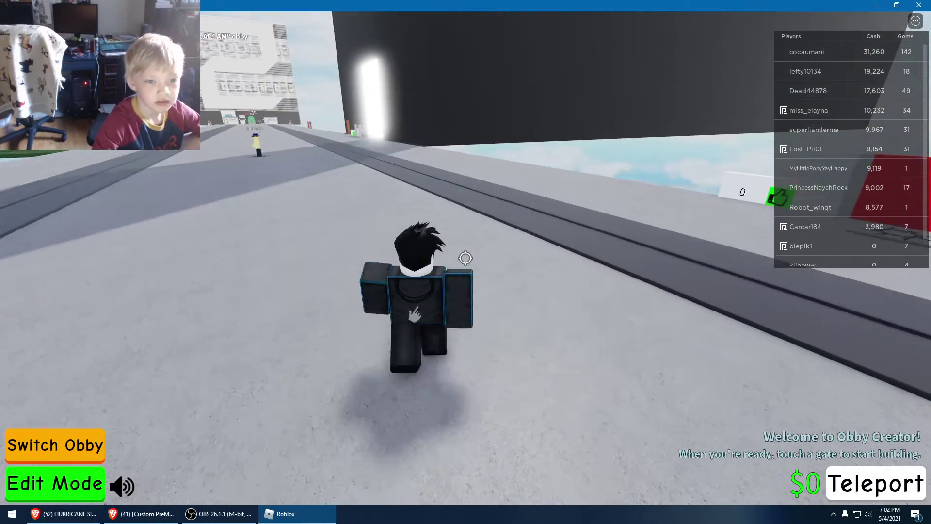
key("w")
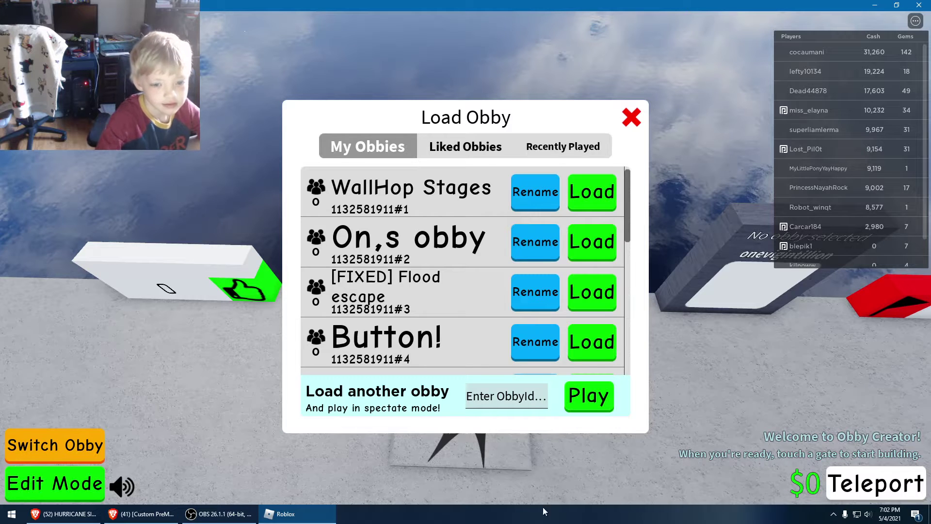
scroll(437, 261, "down", 3)
scroll(437, 261, "down", 3)
scroll(437, 261, "down", 3)
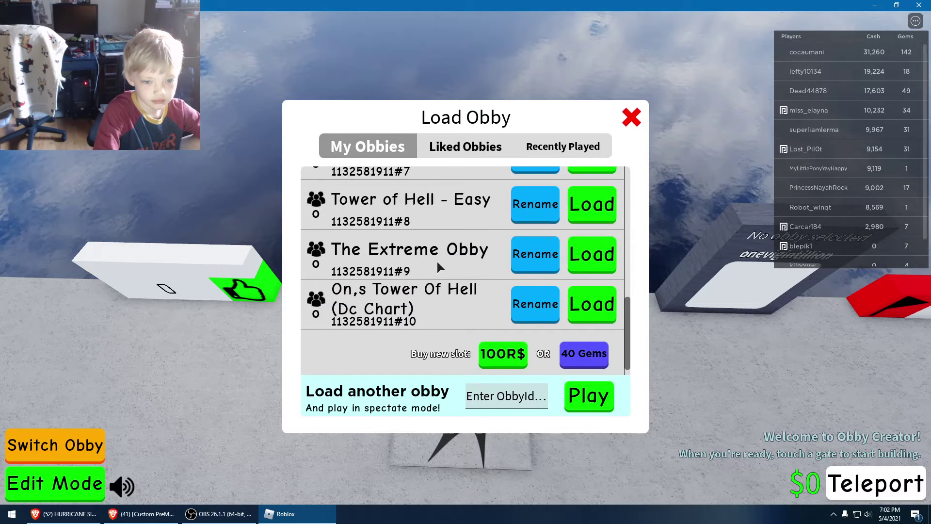
scroll(437, 261, "down", 1)
scroll(438, 262, "up", 3)
scroll(437, 261, "up", 3)
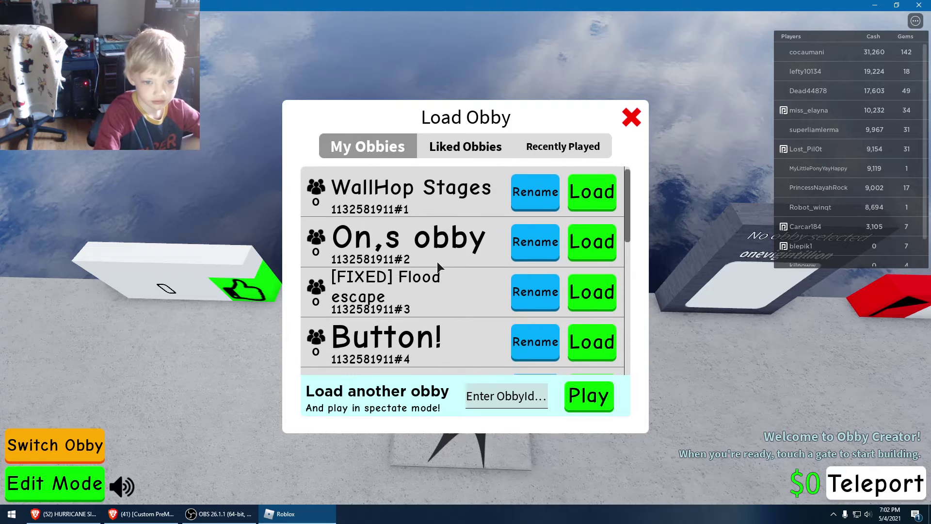
scroll(438, 261, "down", 3)
scroll(437, 261, "down", 4)
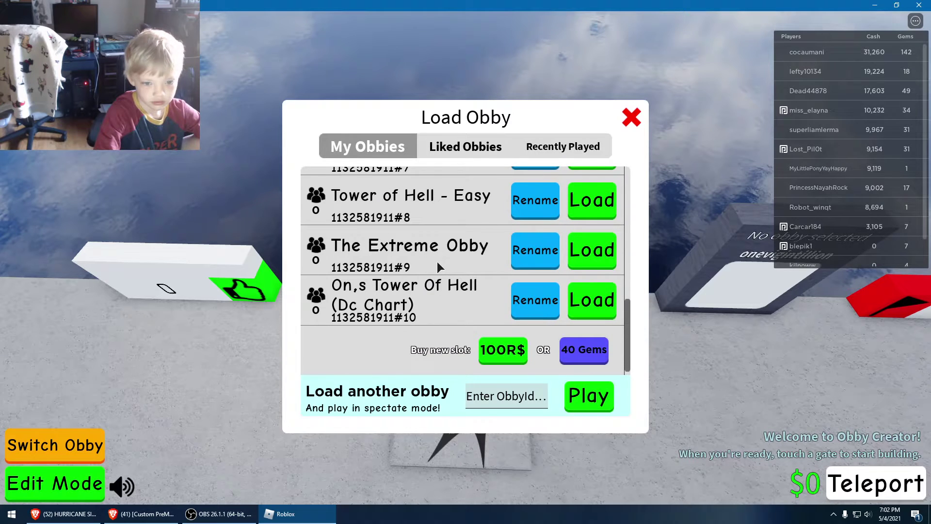
scroll(455, 271, "up", 3)
scroll(452, 272, "down", 3)
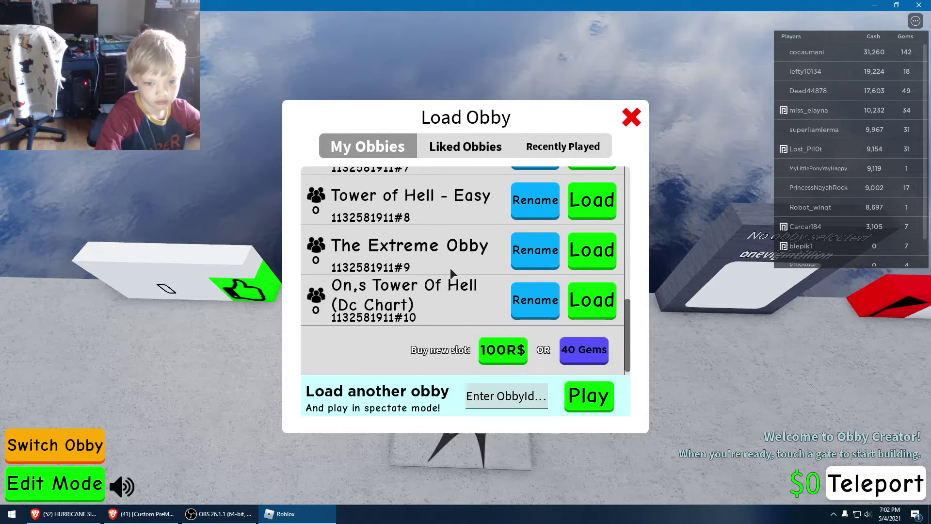
Load The Extreme Obby onto the build plot
left_click(574, 251)
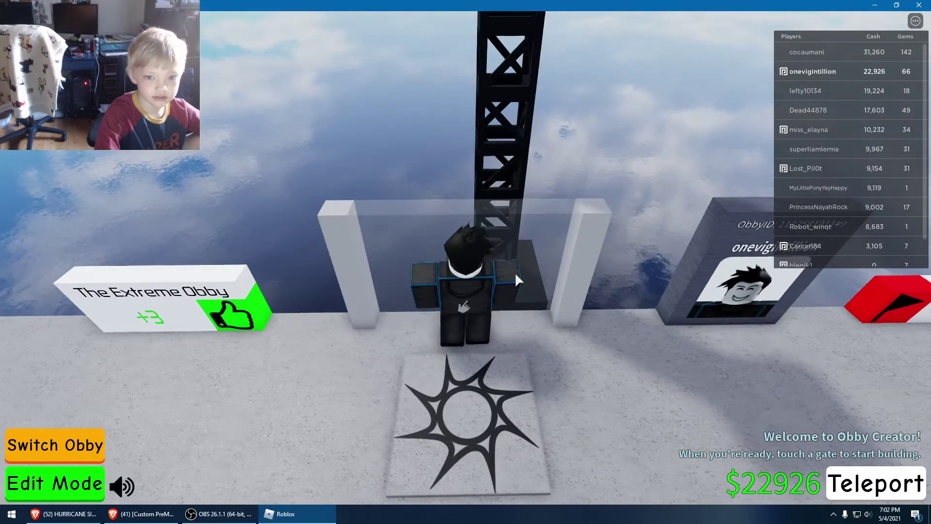
key("shift")
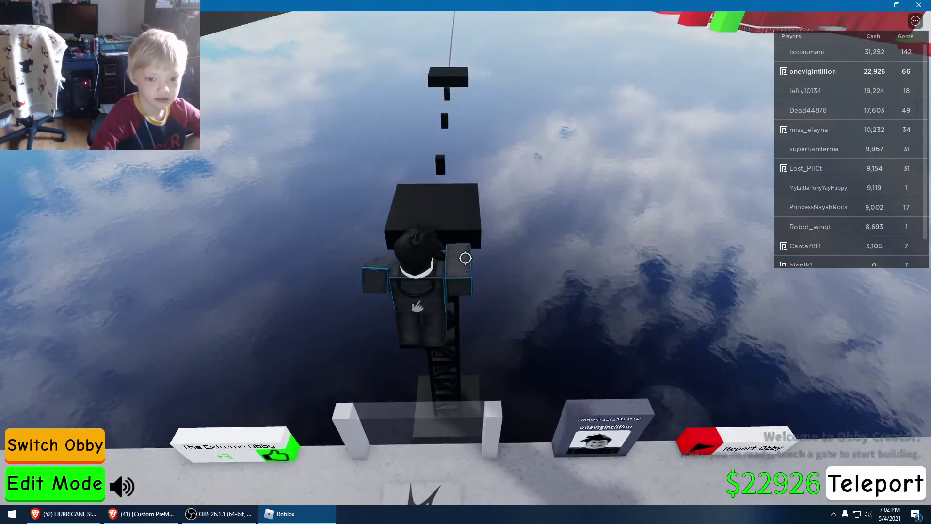
key("space")
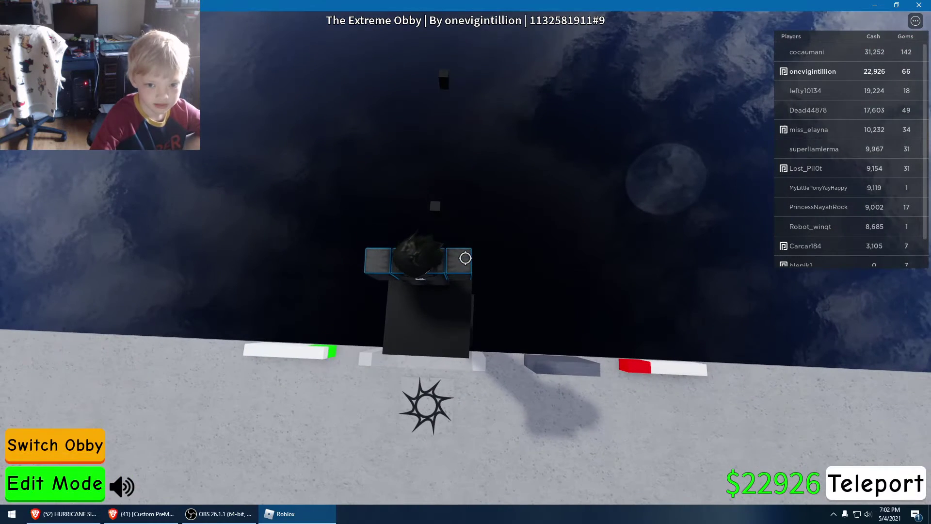
key("w")
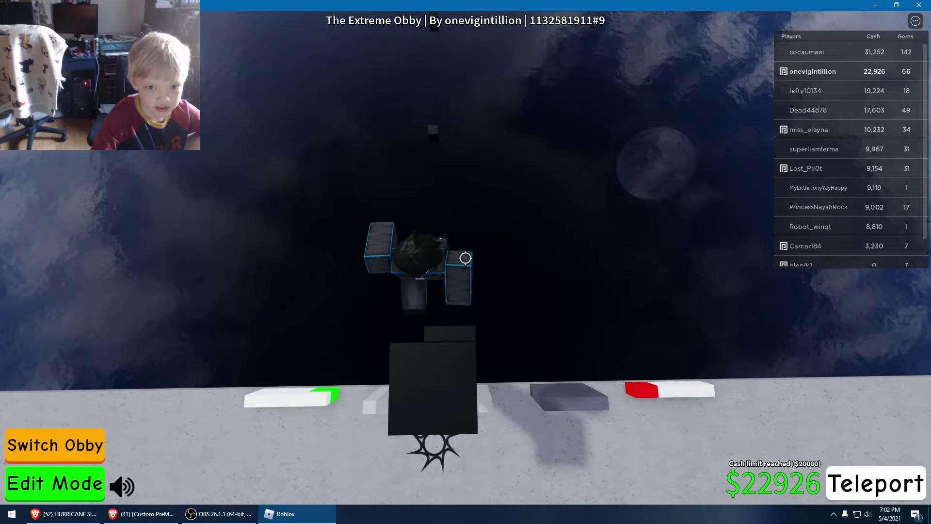
key("w")
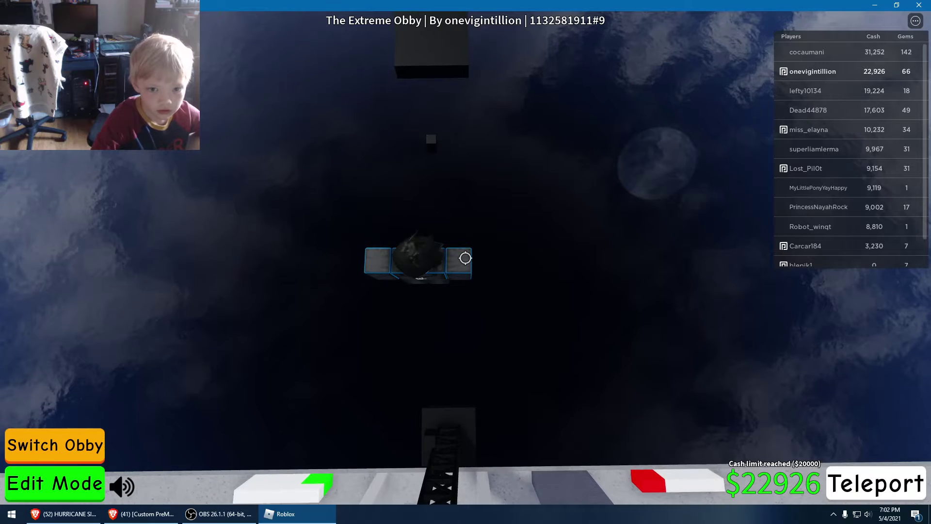
key("w")
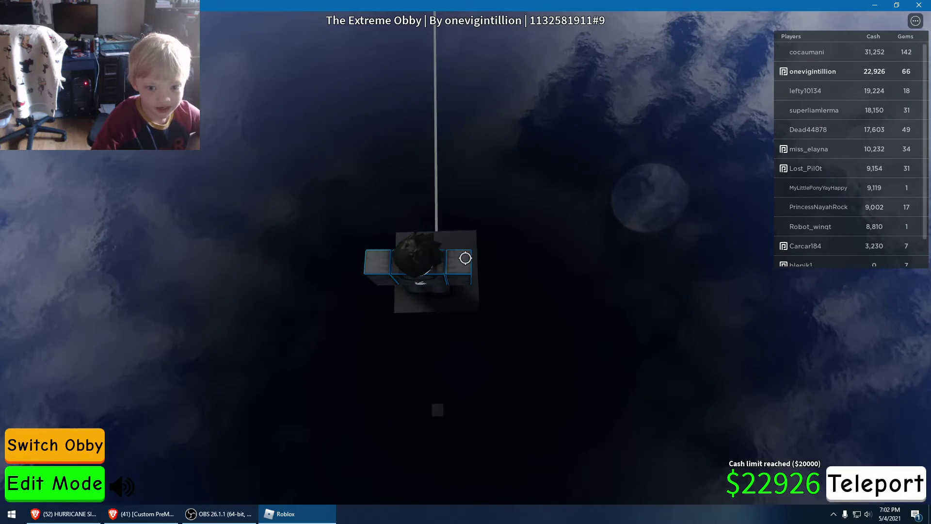
key("space")
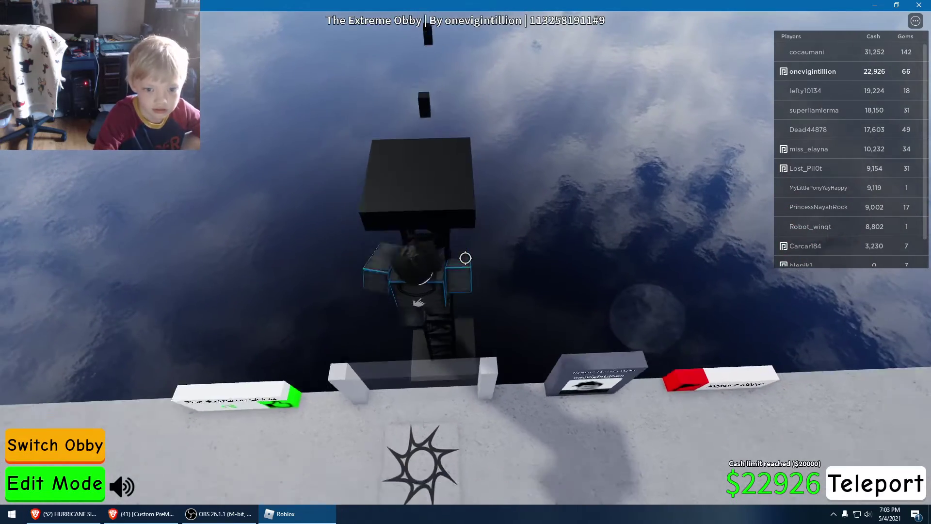
key("w")
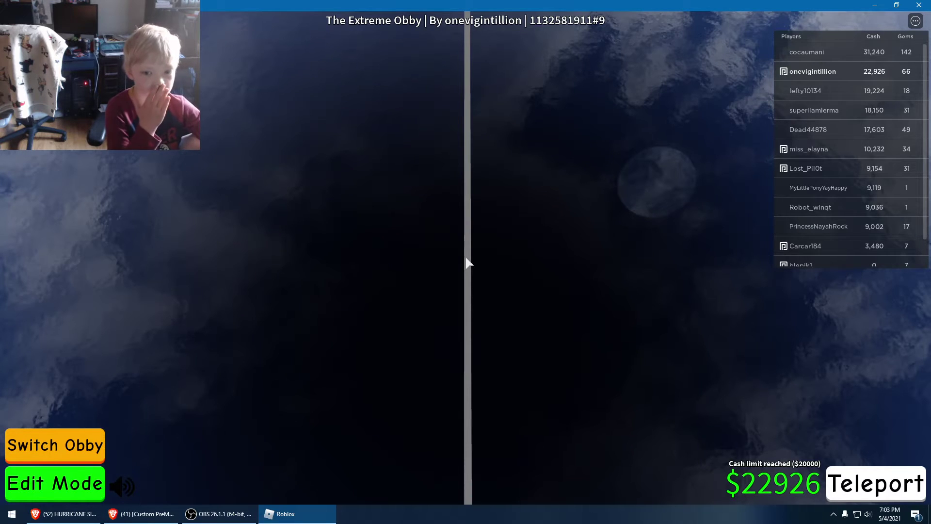
key("w")
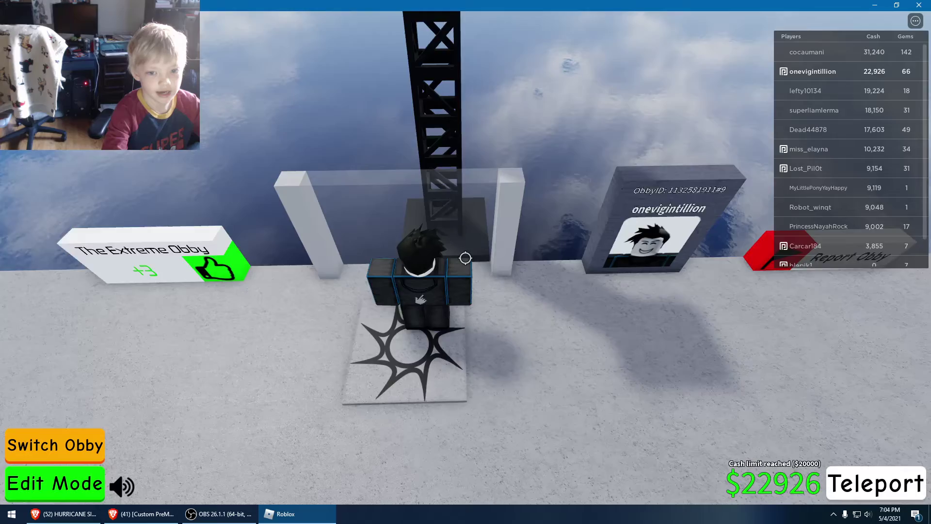
Climb the truss ladder tower repeatedly until reaching and passing over its top
key("w")
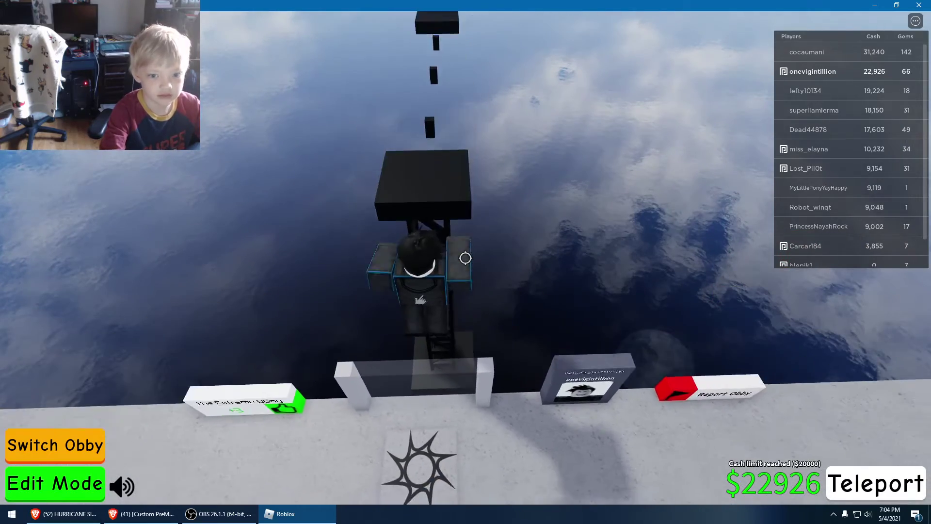
key("w")
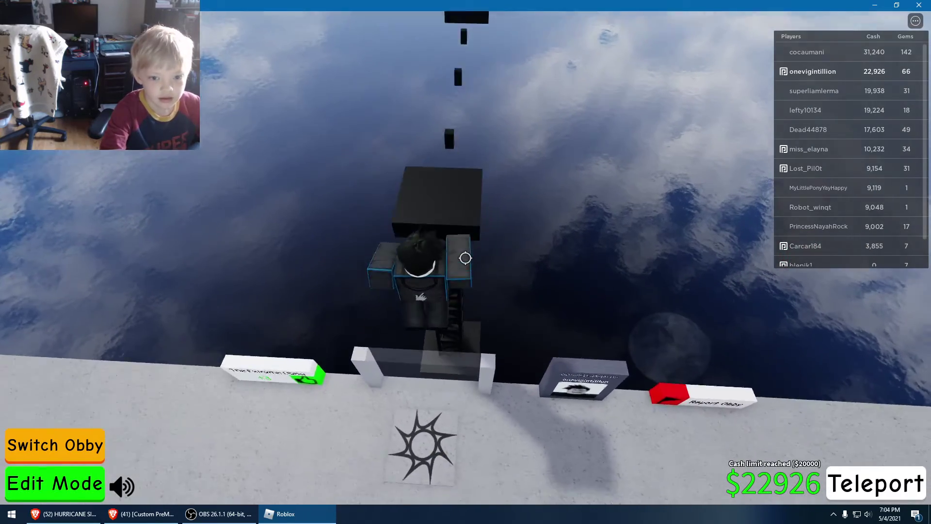
key("s")
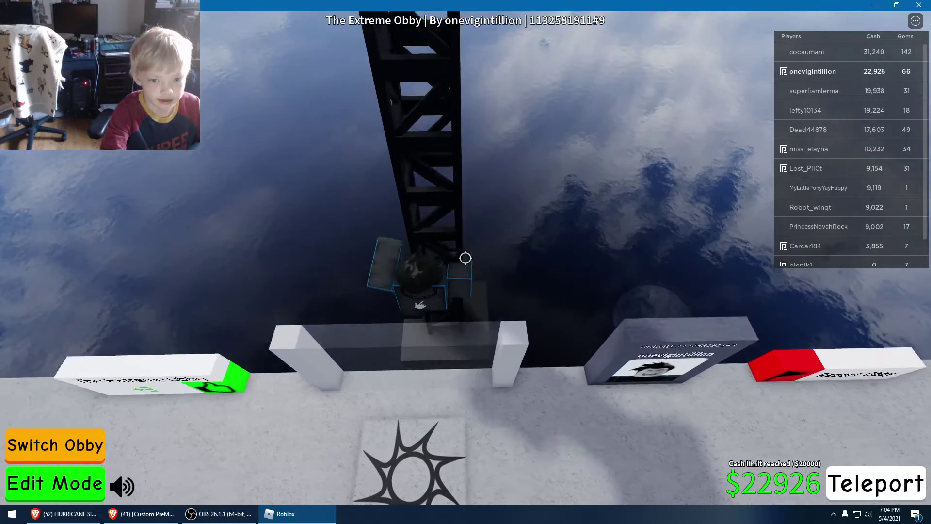
key("w")
key("s")
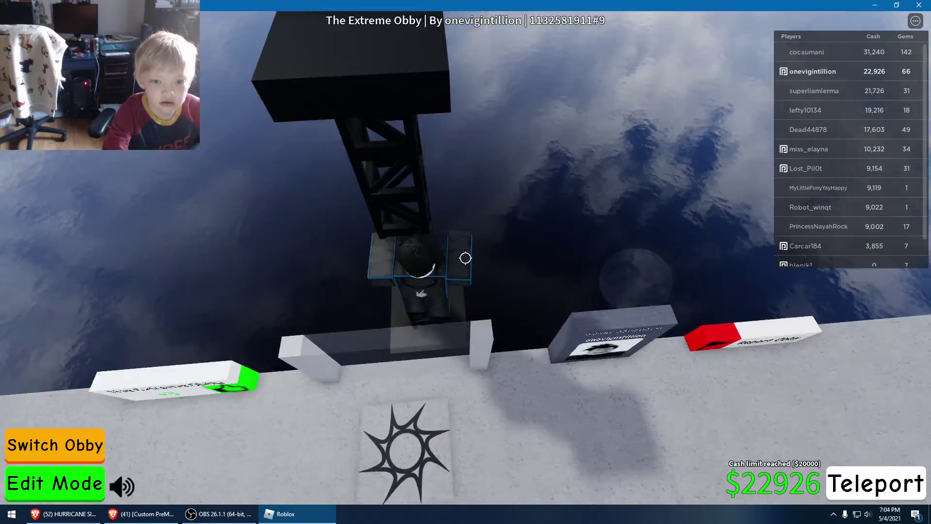
key("w")
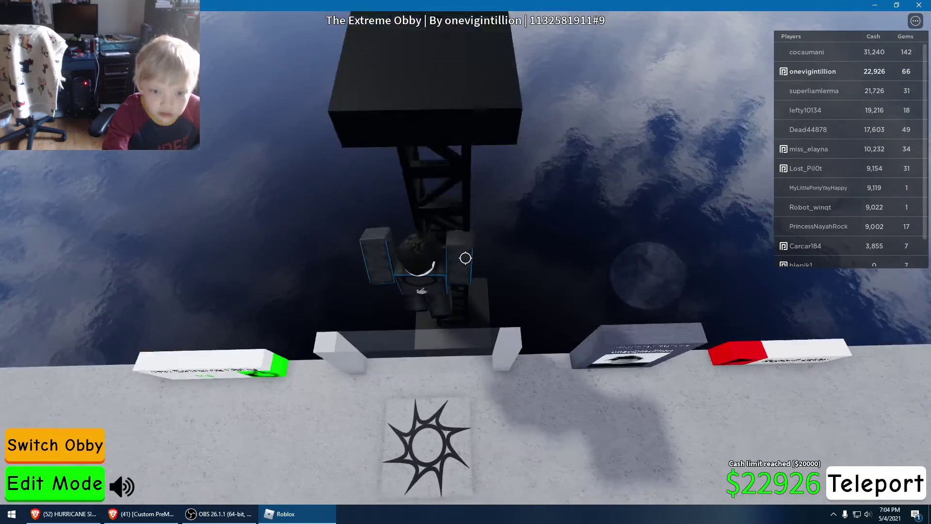
key("s")
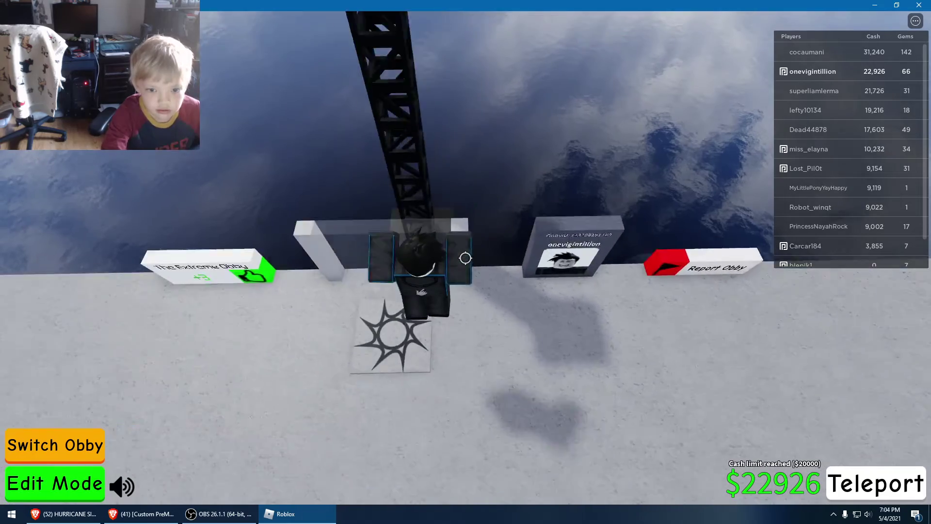
key("w")
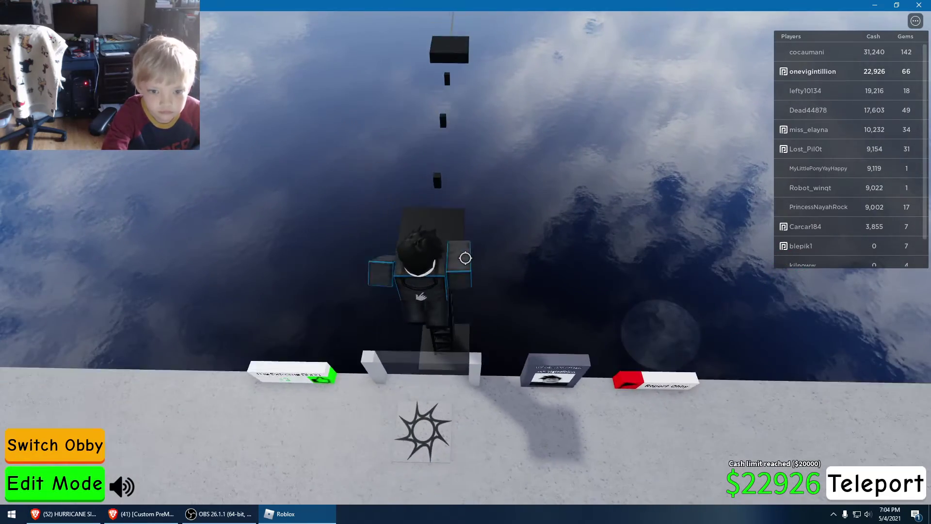
key("w")
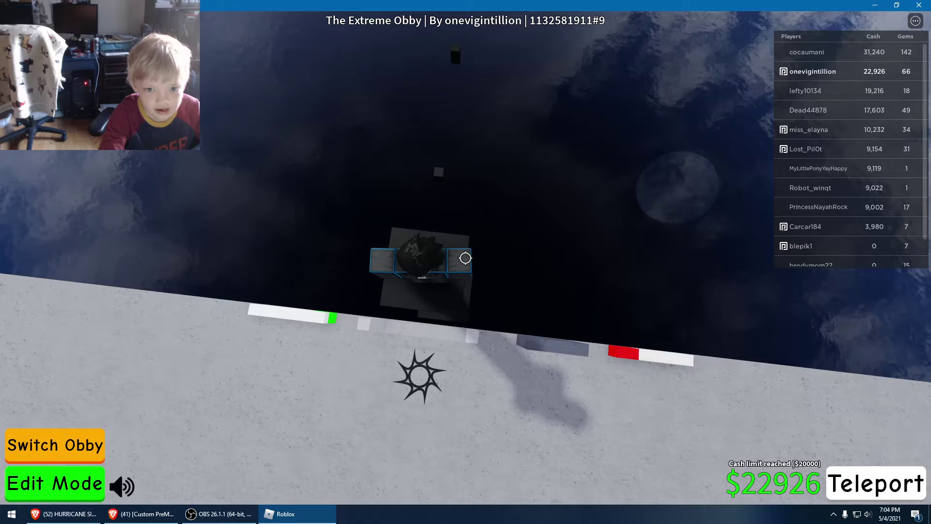
key("w")
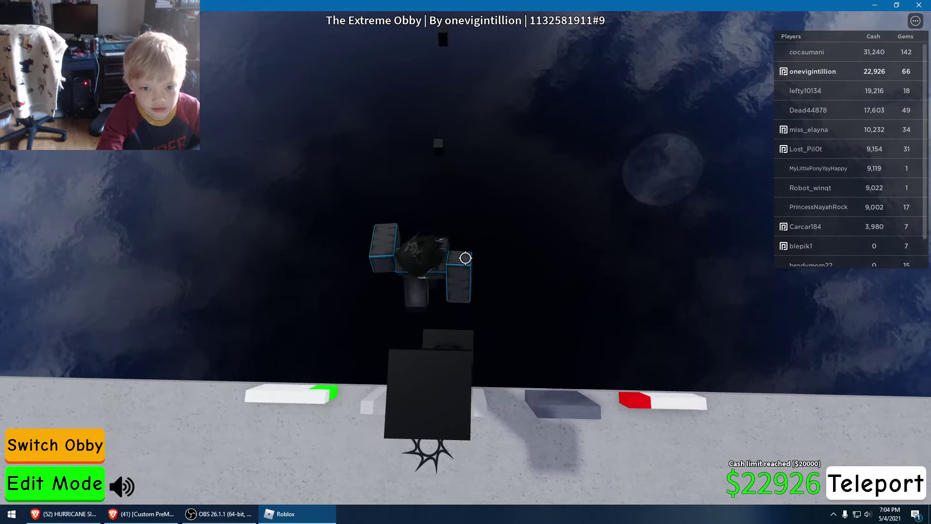
key("w")
key("w")
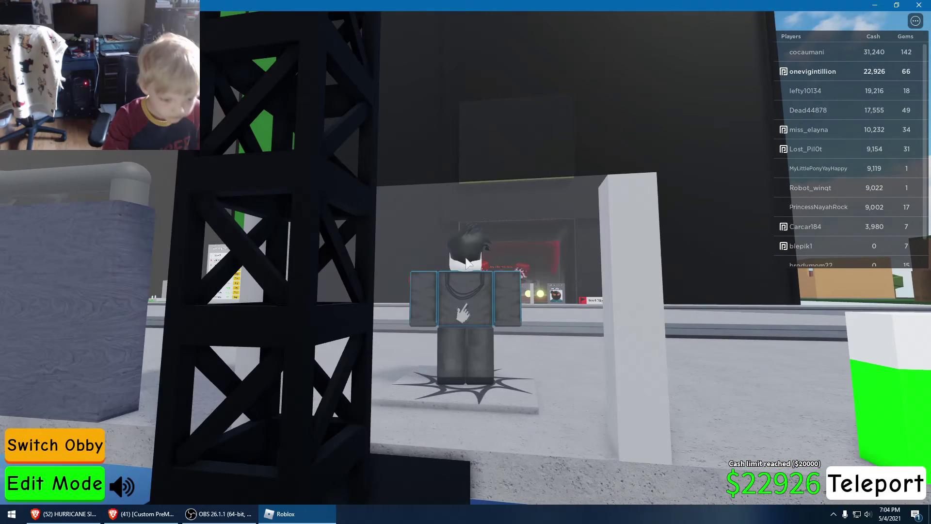
With shift-lock on, walk and jump onto the black block by the big wall
left_click(218, 514)
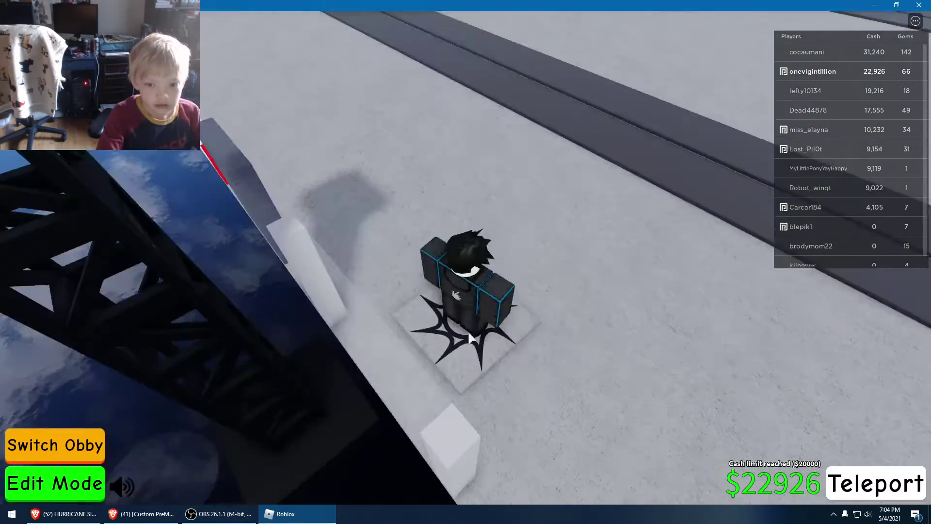
key("shift")
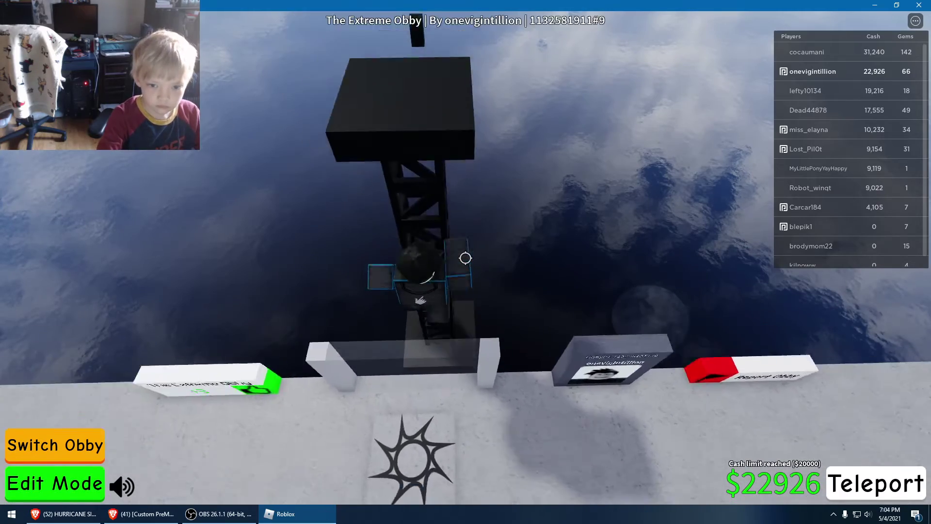
key("w")
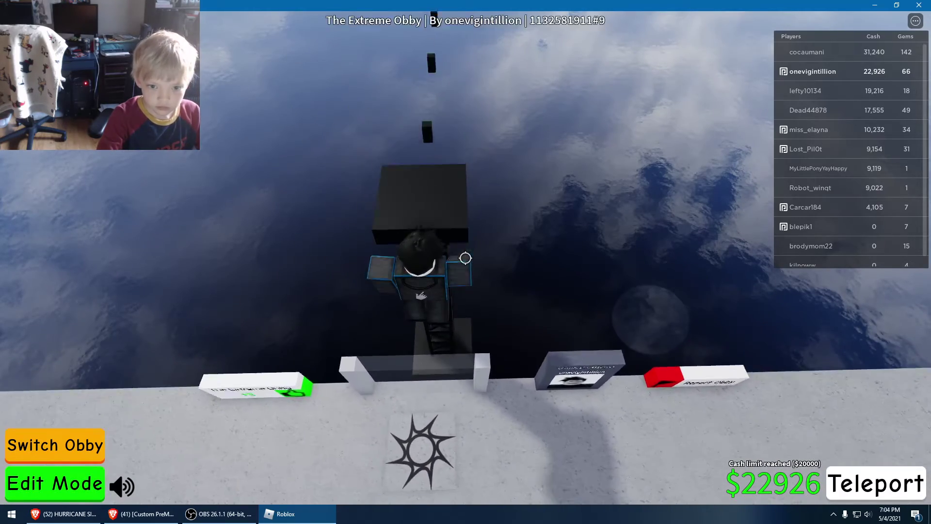
key("space")
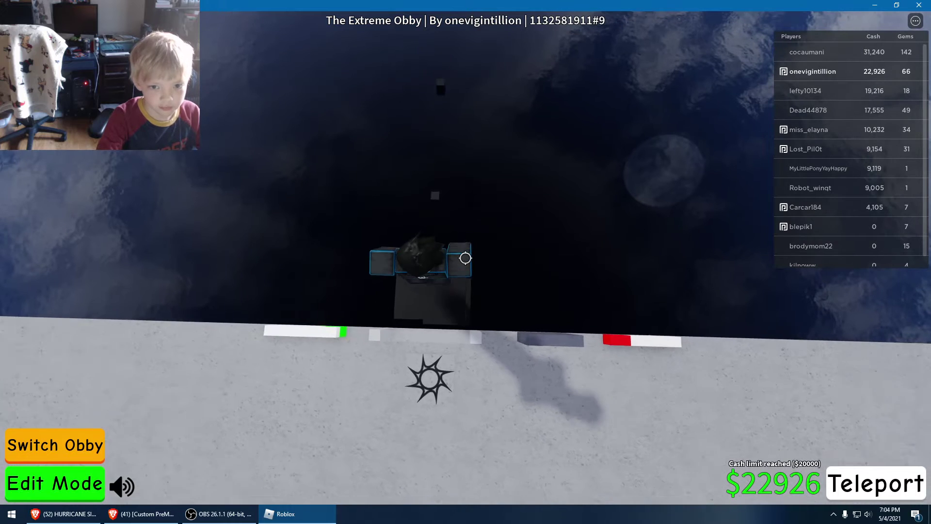
key("space")
key("space")
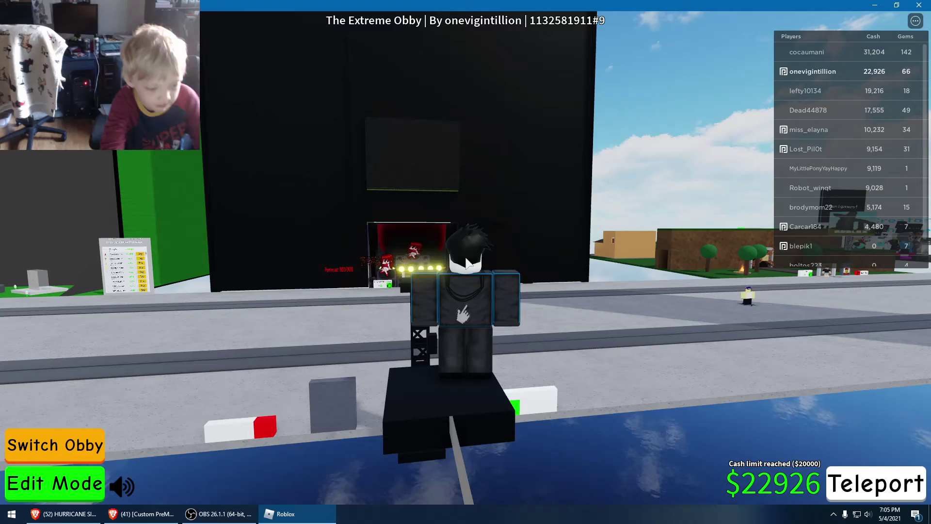
Enter edit mode and drop a first Basic Parts block beside the avatar
left_click(55, 483)
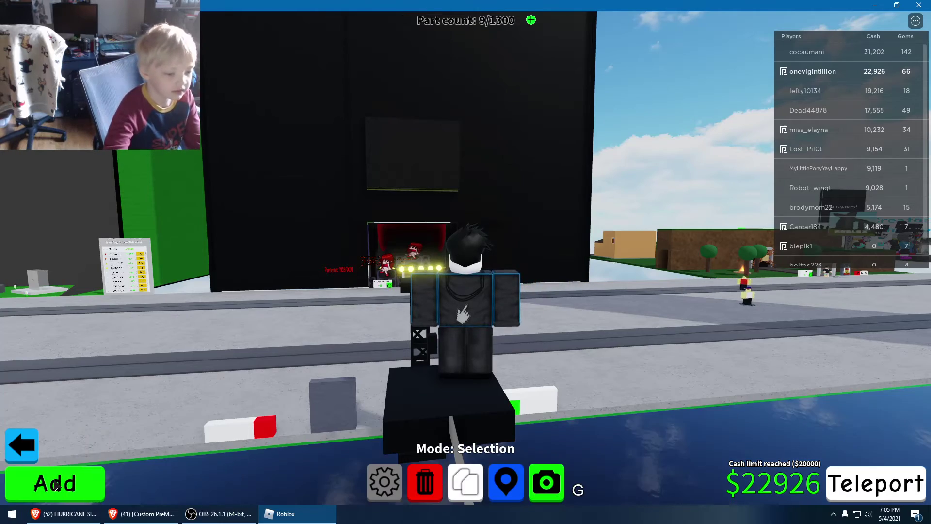
key("s")
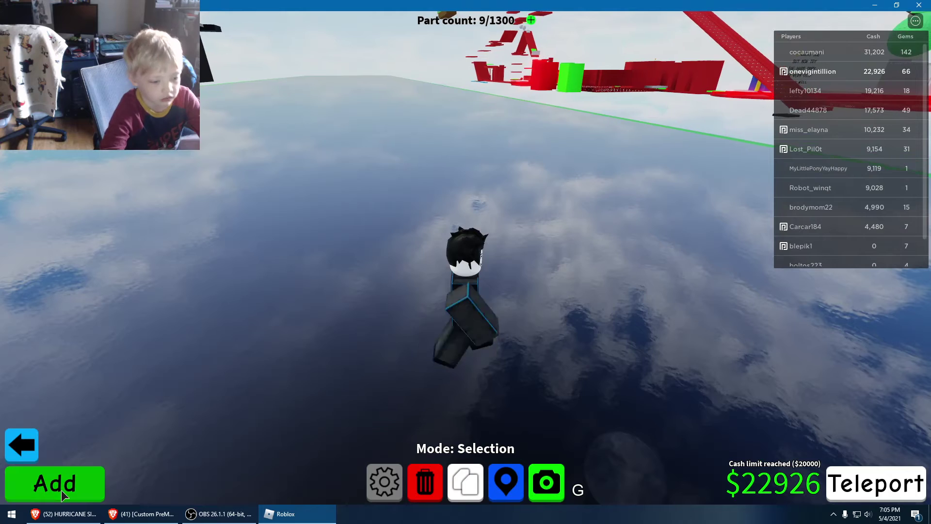
left_click(61, 488)
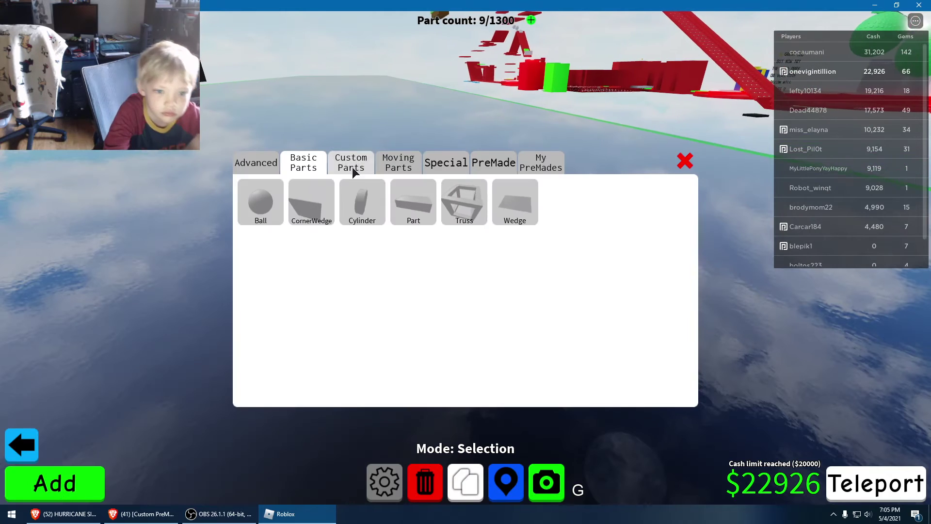
left_click(412, 216)
left_click(530, 282)
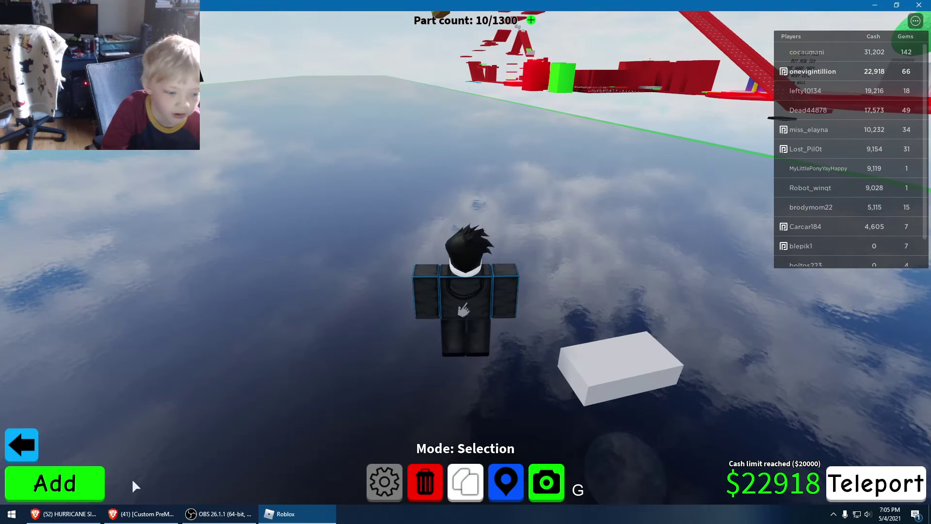
Drop a second basic block beside the avatar, bringing the part count to 11
left_click(95, 484)
left_click(426, 218)
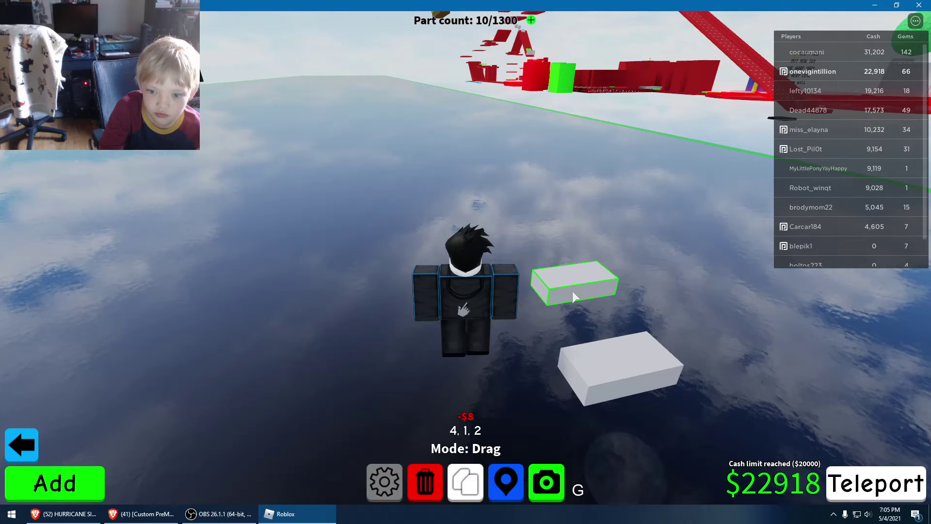
left_click(561, 289)
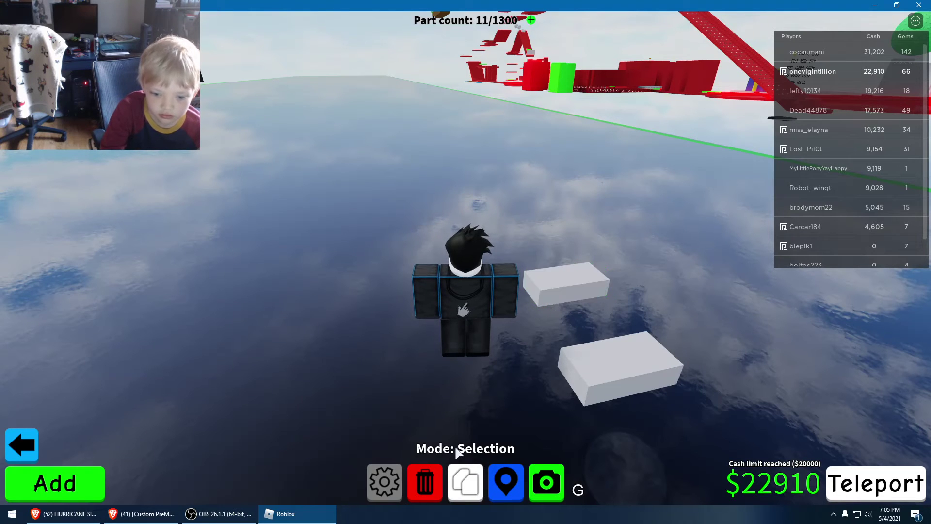
left_click(81, 484)
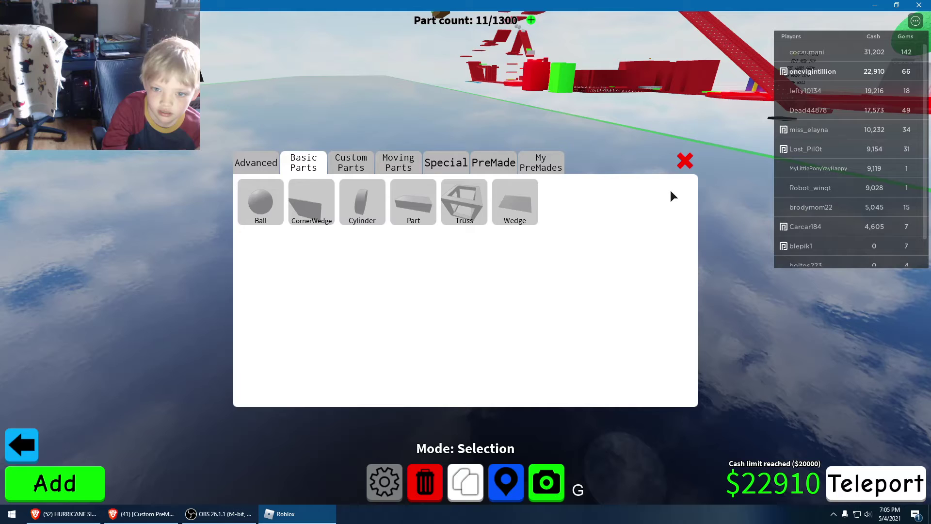
left_click(685, 162)
Select both grey blocks and show the My PreMades collection in the Add panel
left_click(645, 351)
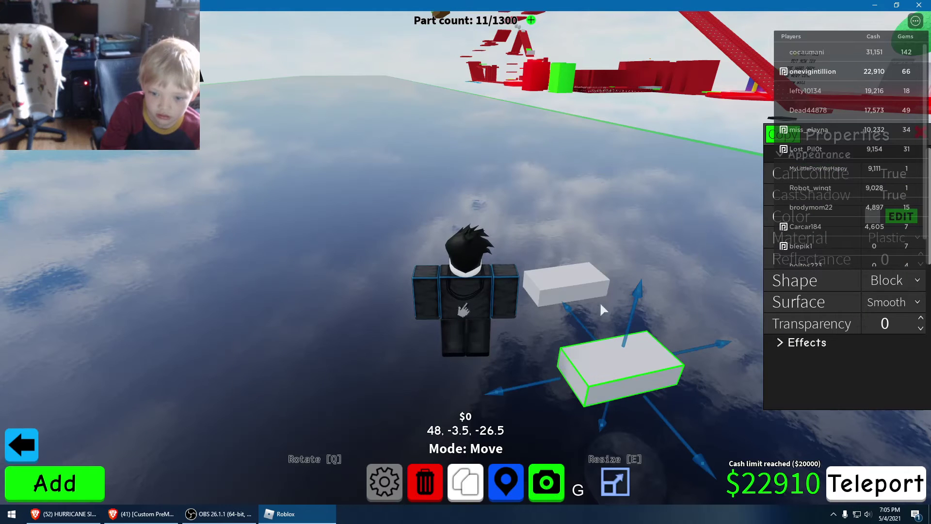
left_click(573, 282, "shift")
left_click(58, 484)
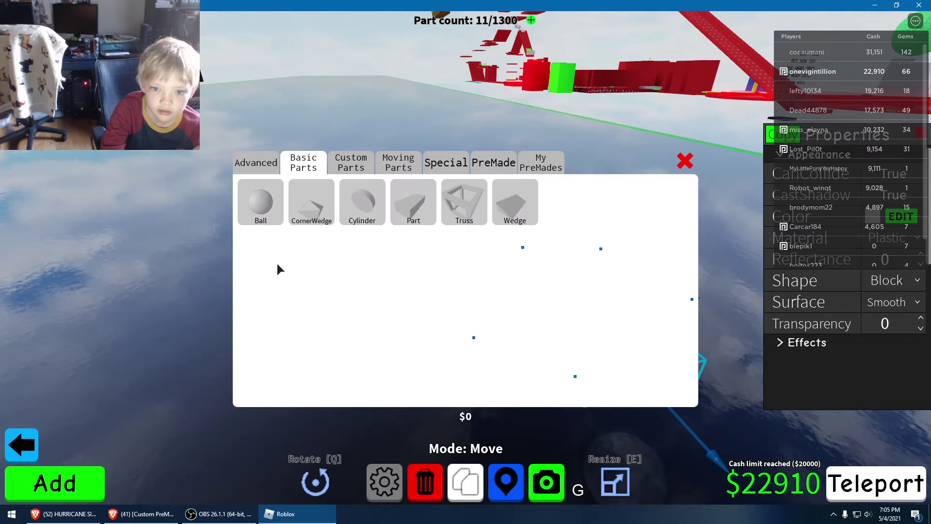
left_click(523, 167)
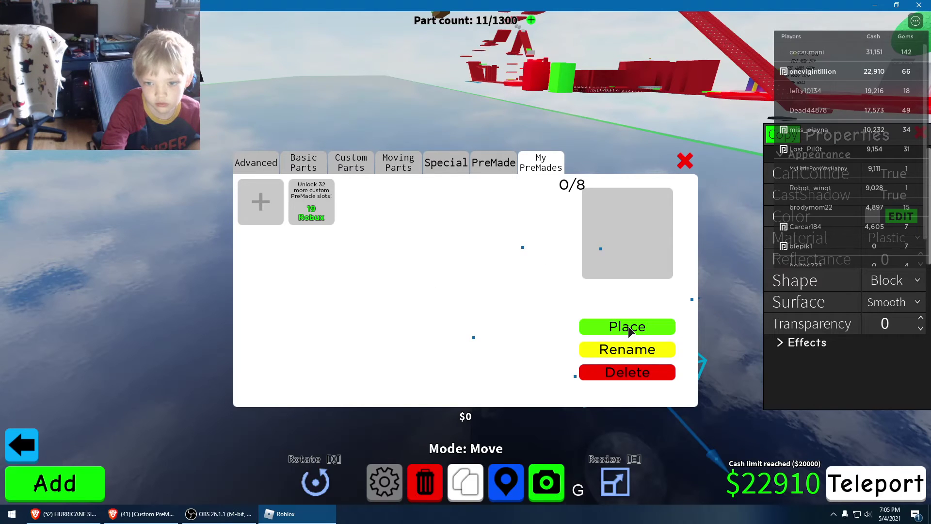
Save the selection as premade Model, then delete that premade, returning the collection to 0/8
left_click(268, 194)
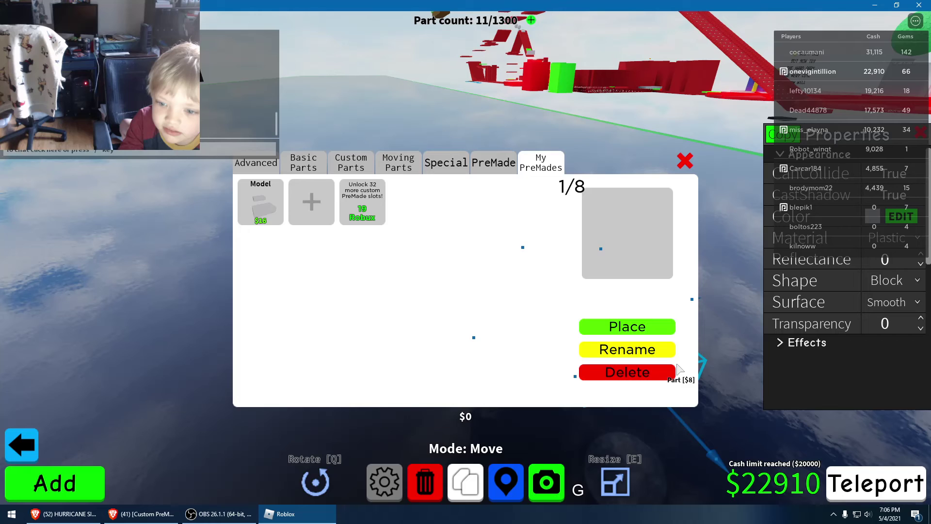
left_click(269, 205)
left_click(627, 372)
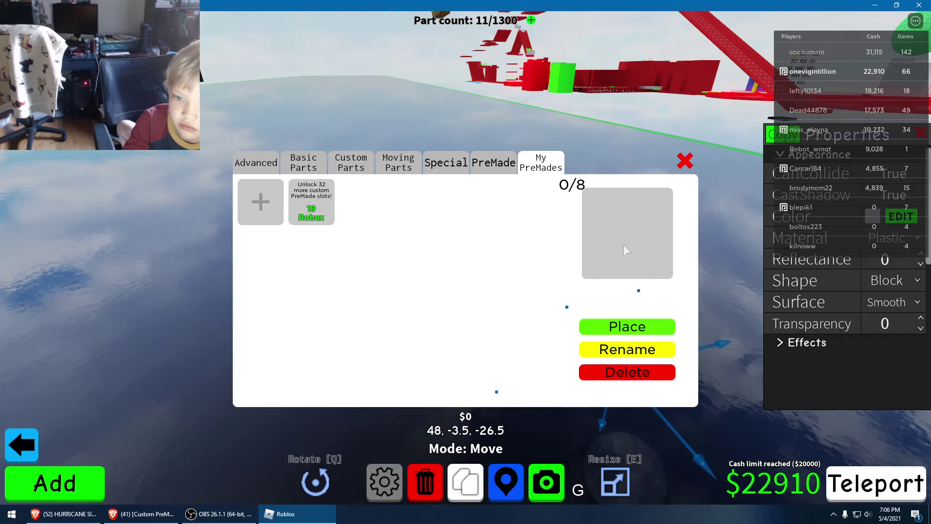
left_click(685, 160)
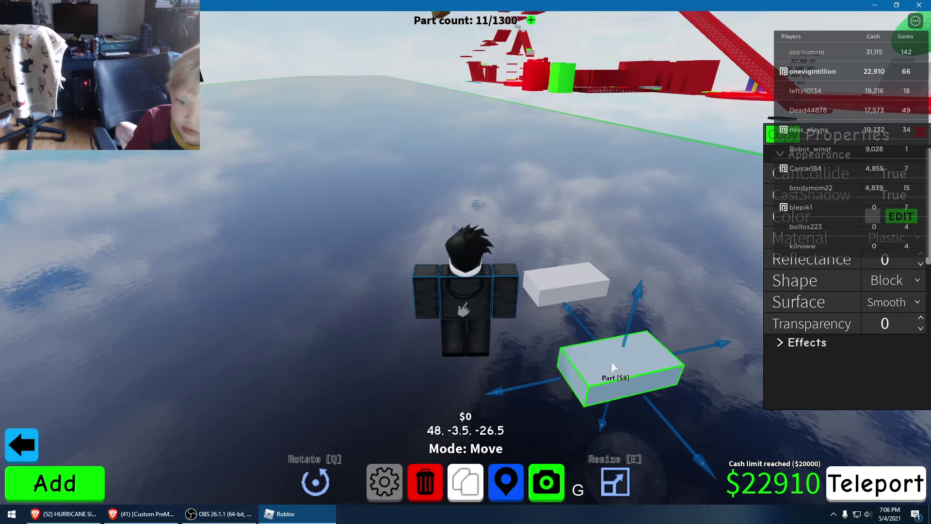
Delete both grey blocks, returning the part count to 9 of 1300
key("Delete")
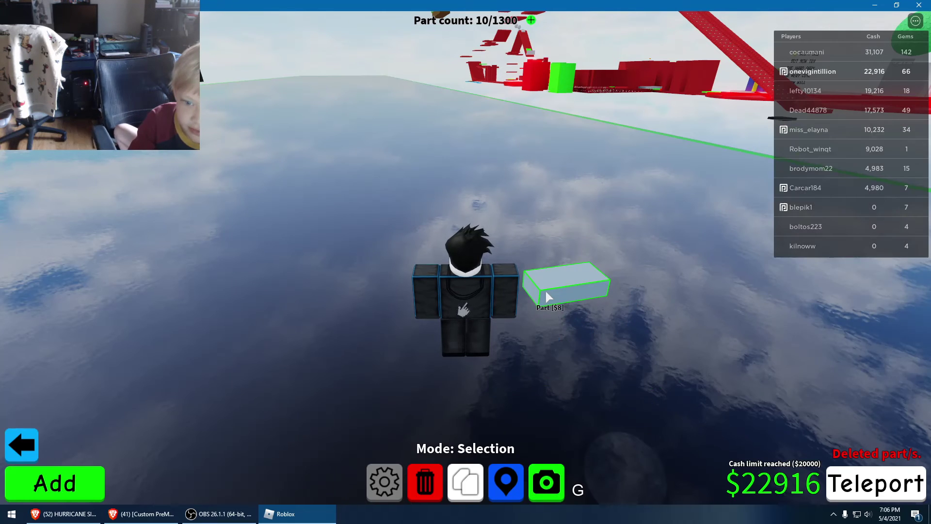
left_click(545, 291)
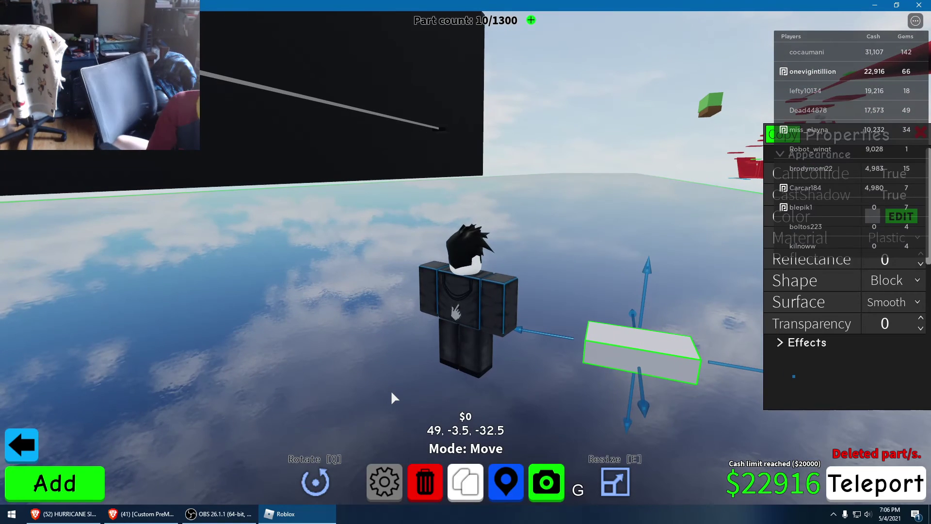
key("Delete")
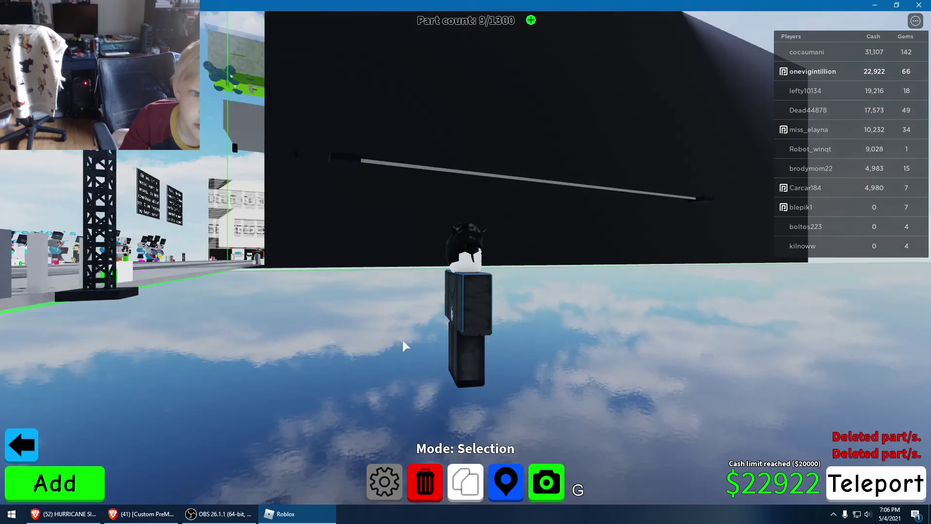
key("w")
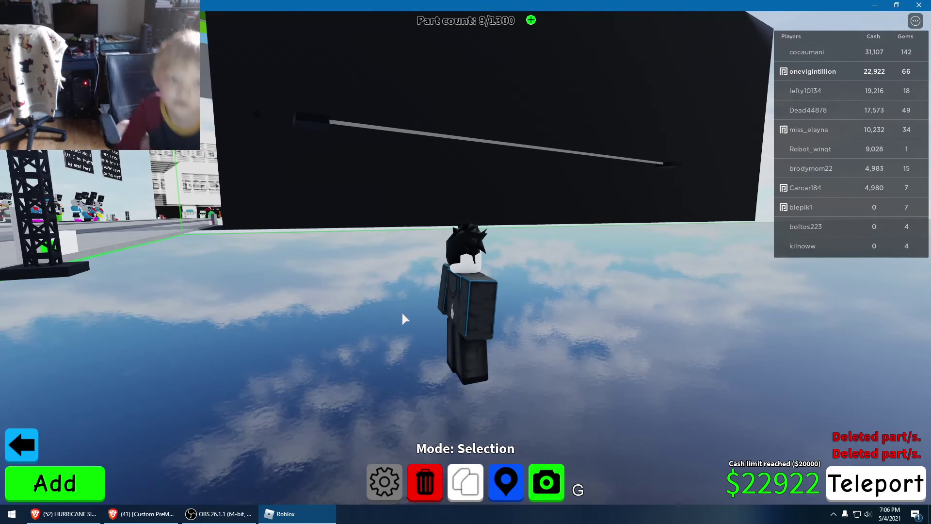